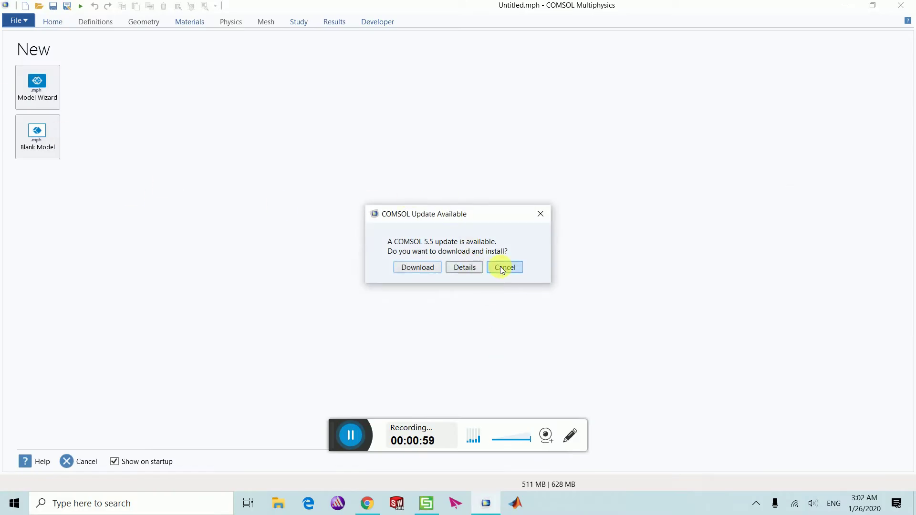
click(540, 214)
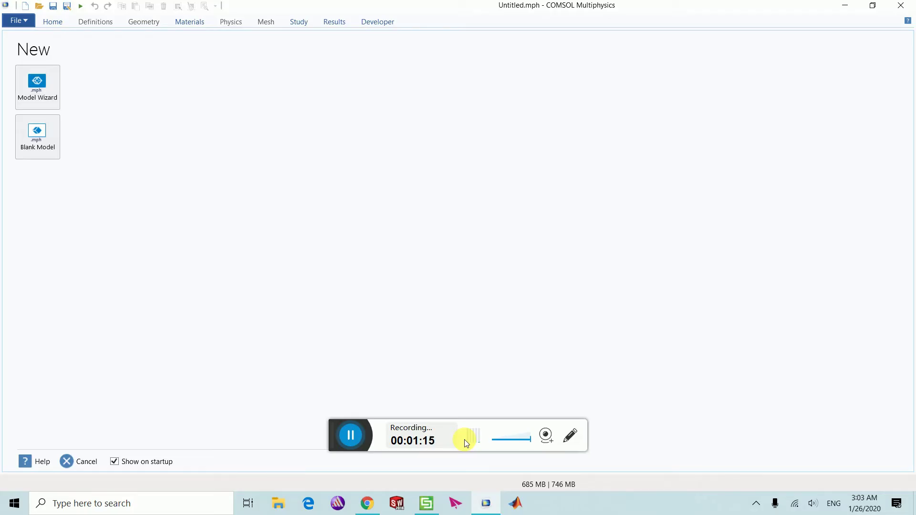
key(alt)
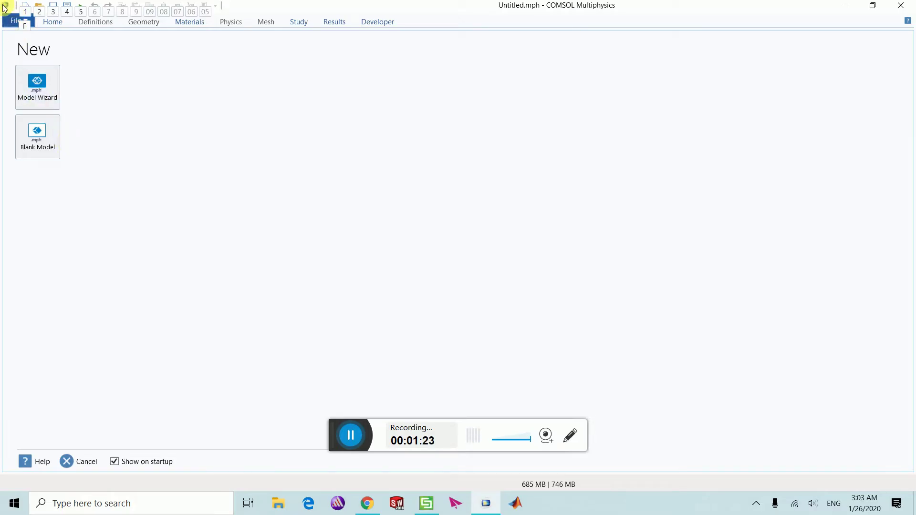
click(10, 22)
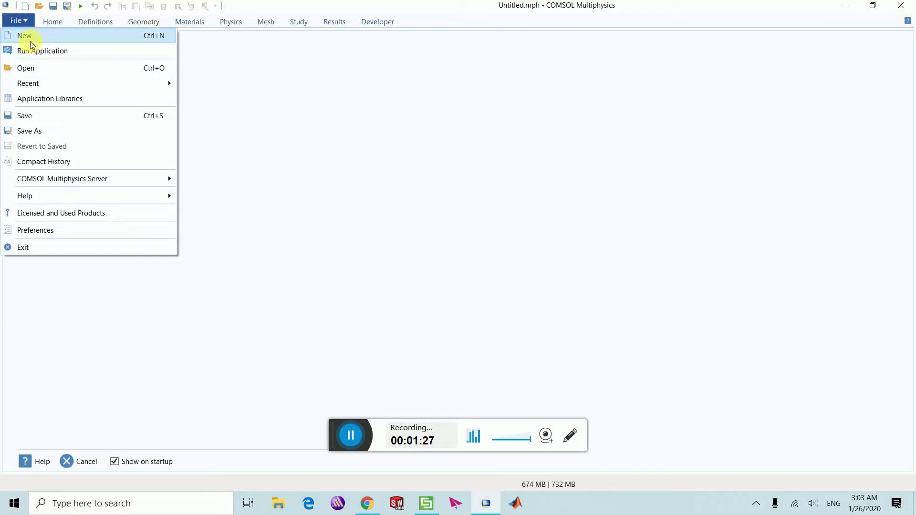
key(ctrl+n)
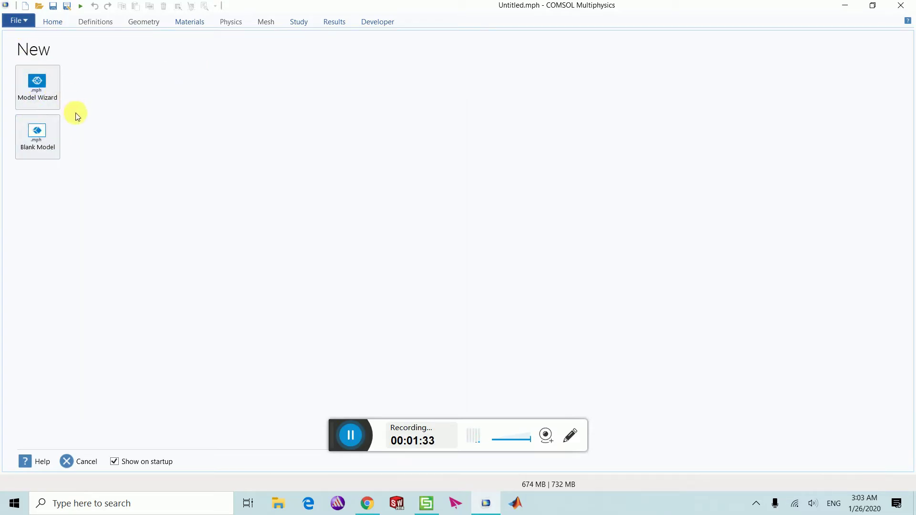
In the Model Wizard, add Optics > Wave Optics > Electromagnetic Waves, Frequency Domain (ewfd) physics.
click(35, 94)
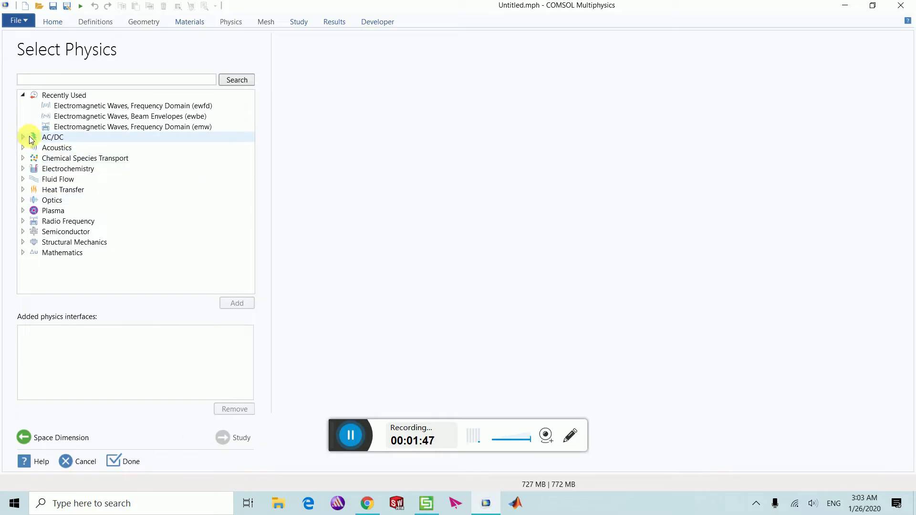
click(22, 96)
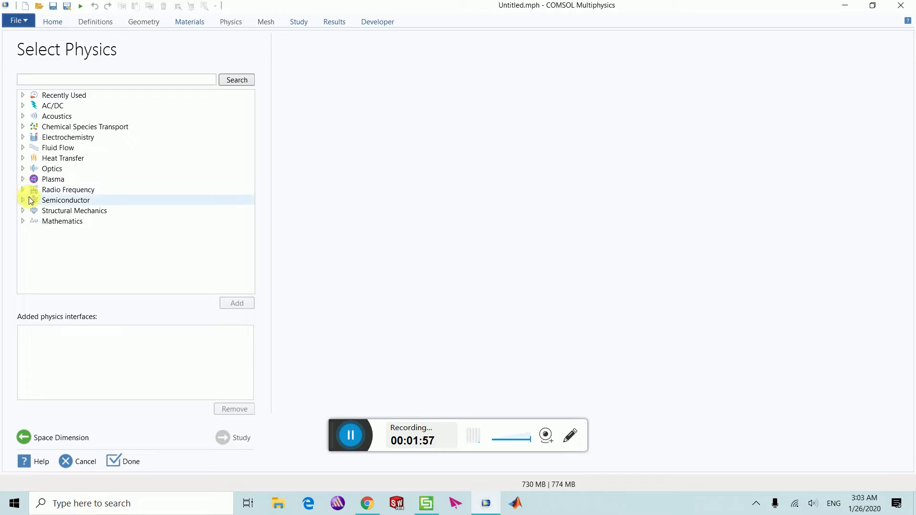
click(22, 169)
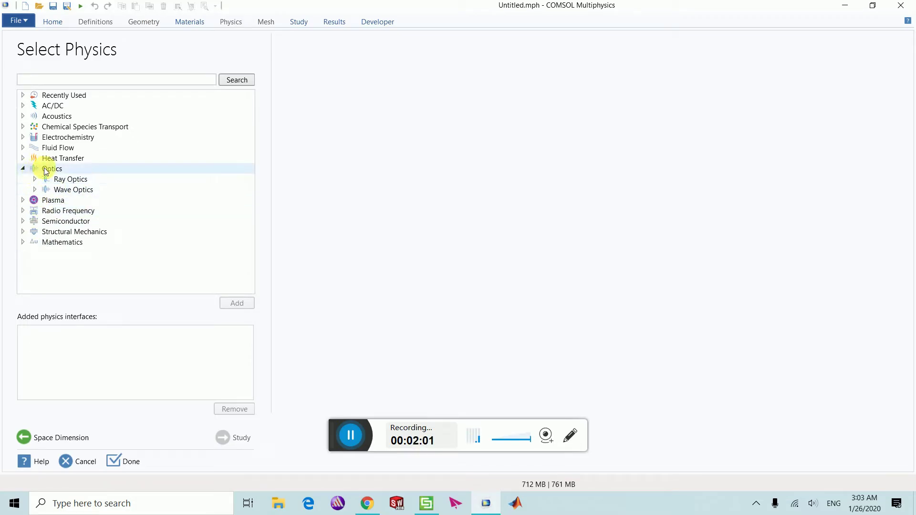
click(34, 190)
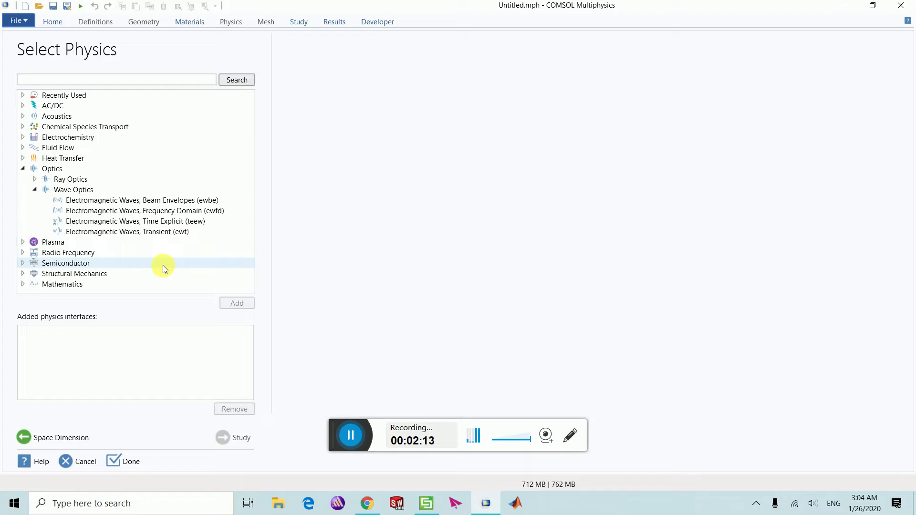
click(172, 213)
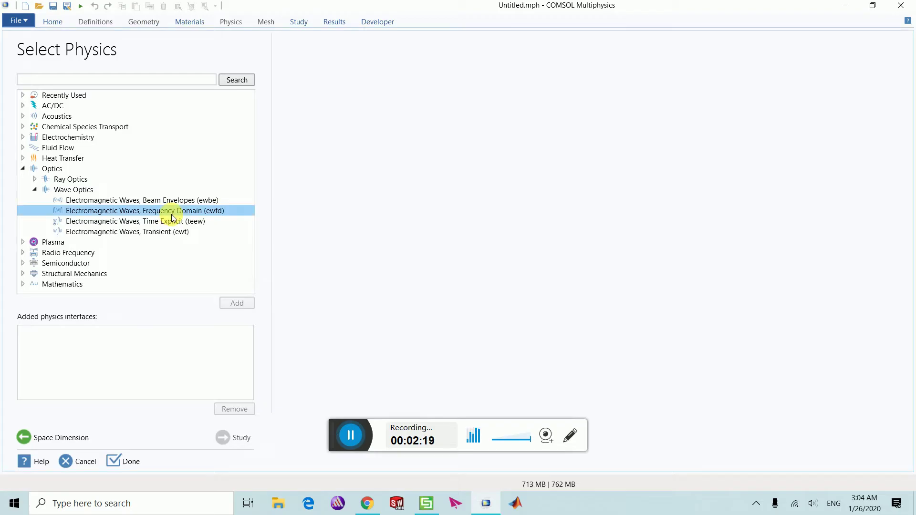
click(231, 299)
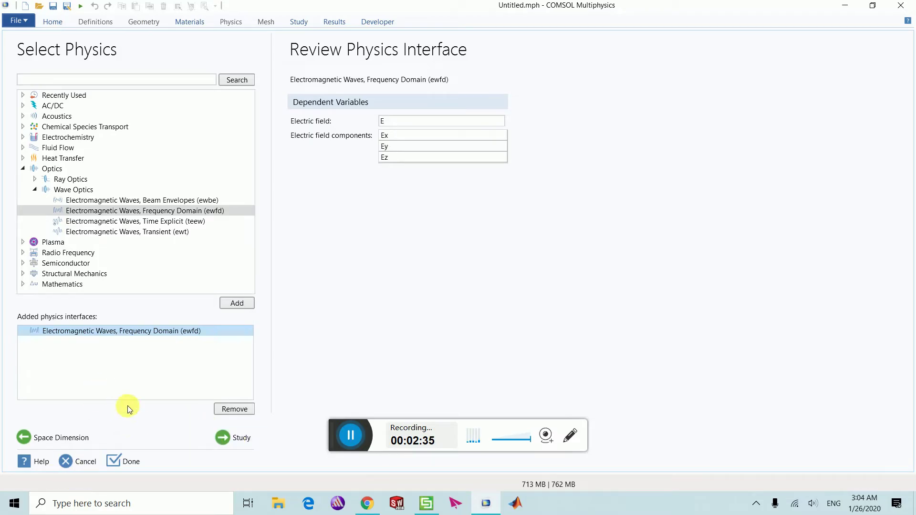
click(237, 437)
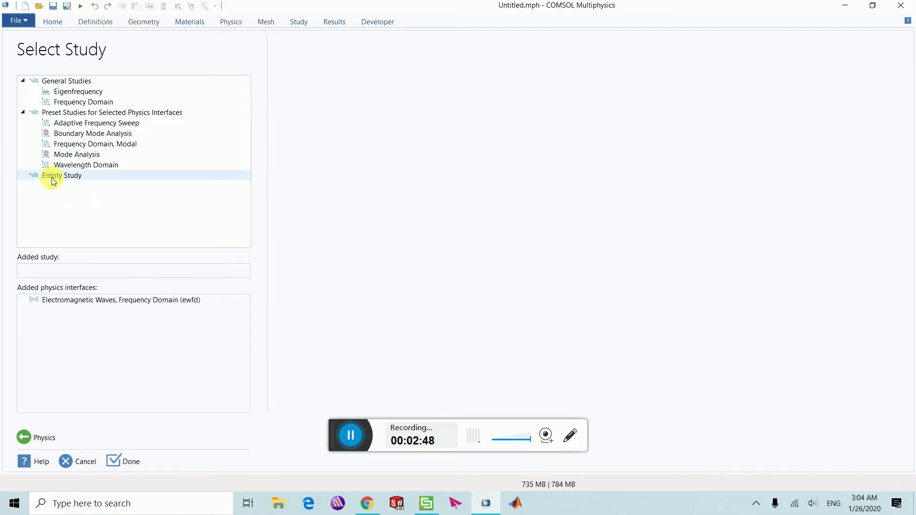
Choose Mode Analysis as the preset study to finish the wizard.
click(70, 159)
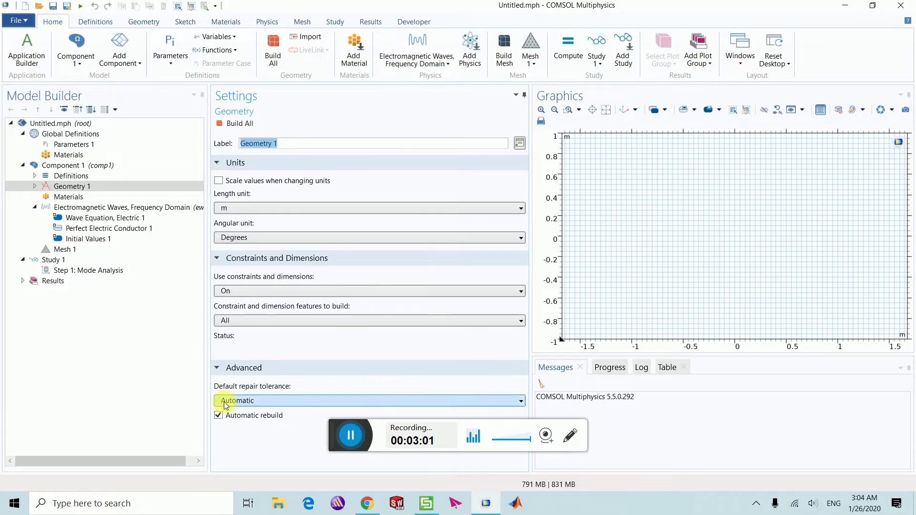
Set Geometry 1's length unit to µm and build the still-empty geometry.
click(250, 208)
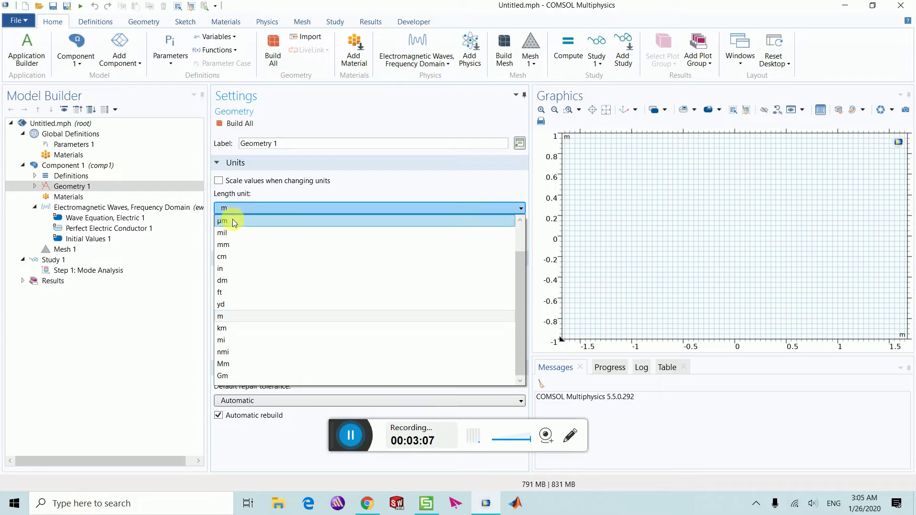
click(231, 220)
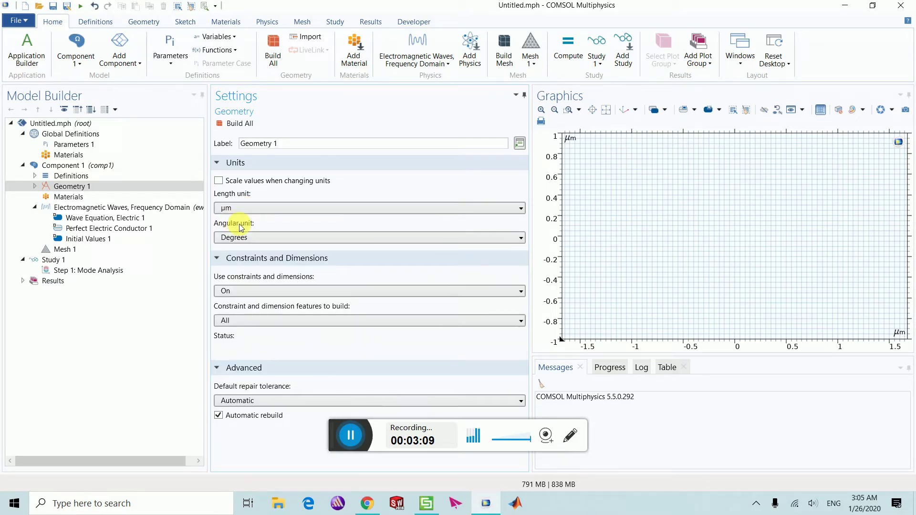
click(19, 190)
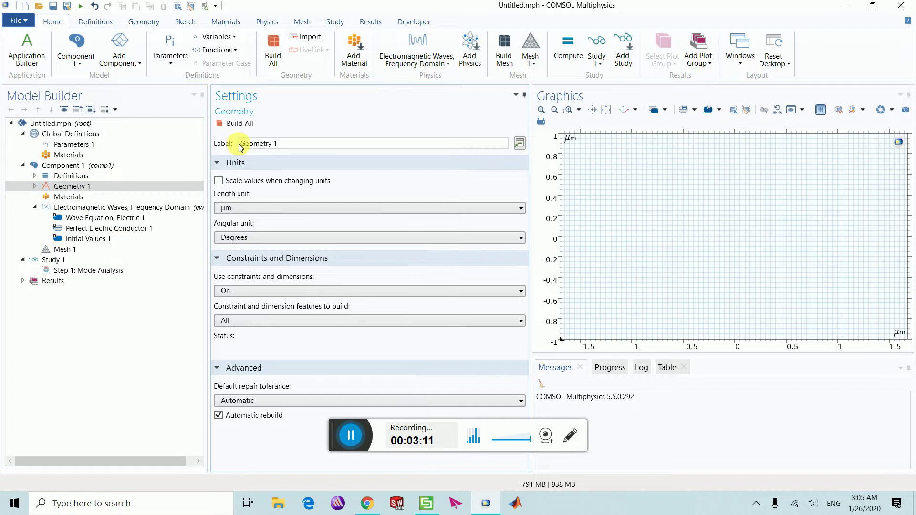
click(236, 126)
click(237, 127)
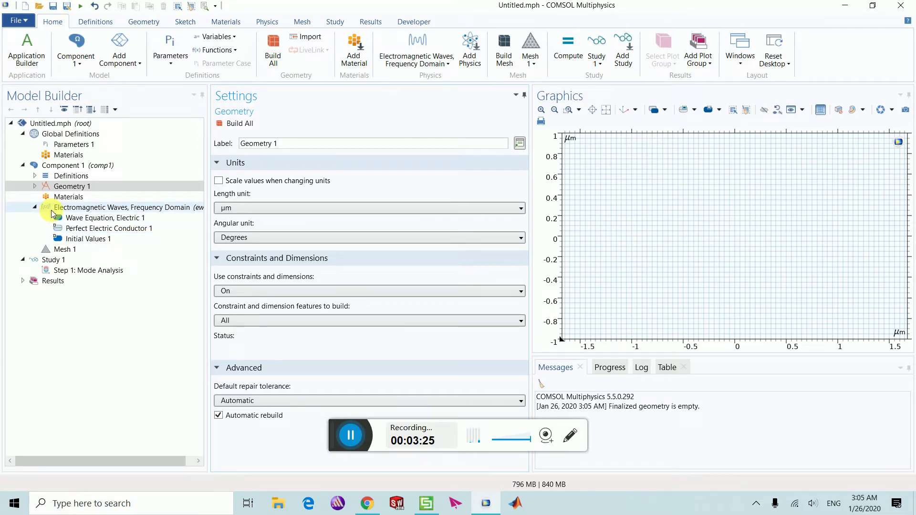
Browse the shapes for Geometry 1 in its context menu and the Geometry ribbon's More Primitives list.
click(64, 188)
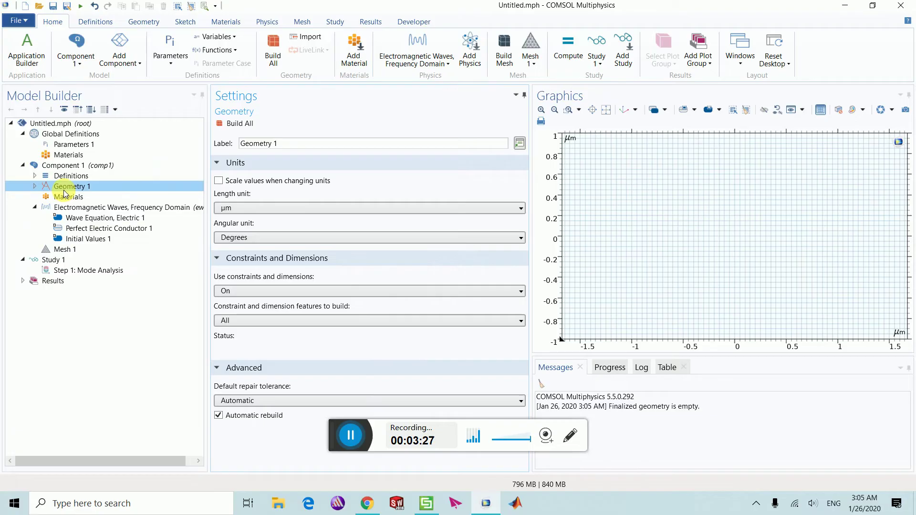
right_click(61, 187)
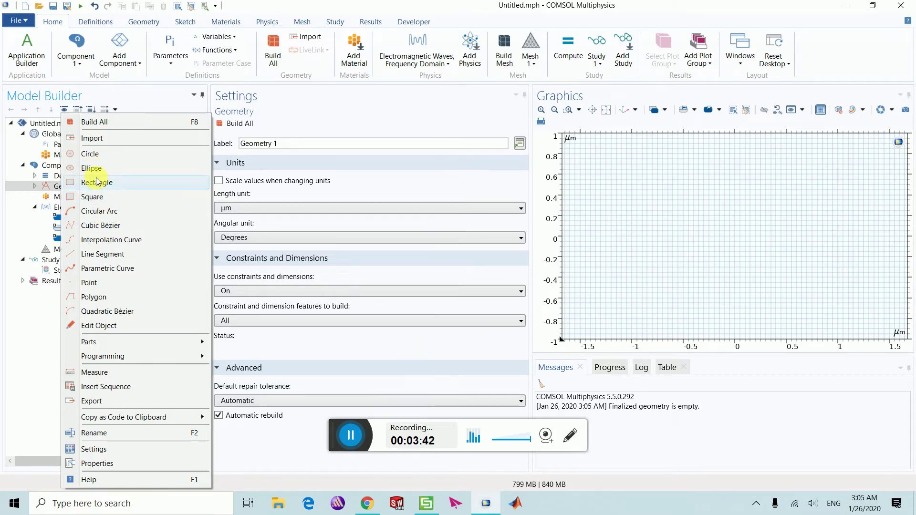
click(310, 6)
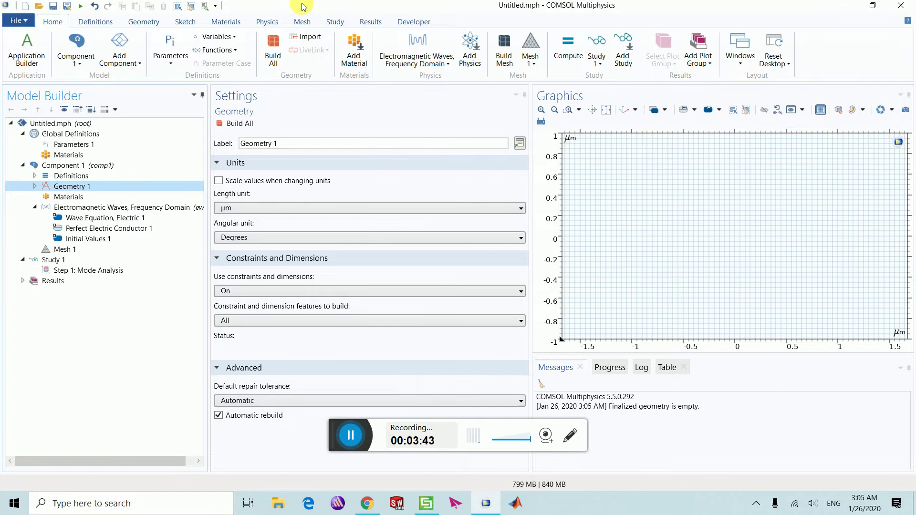
click(146, 25)
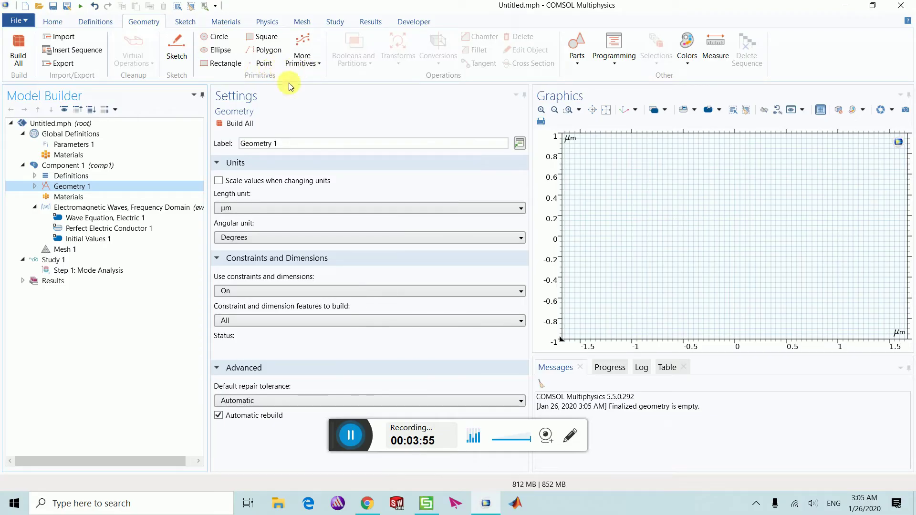
click(320, 65)
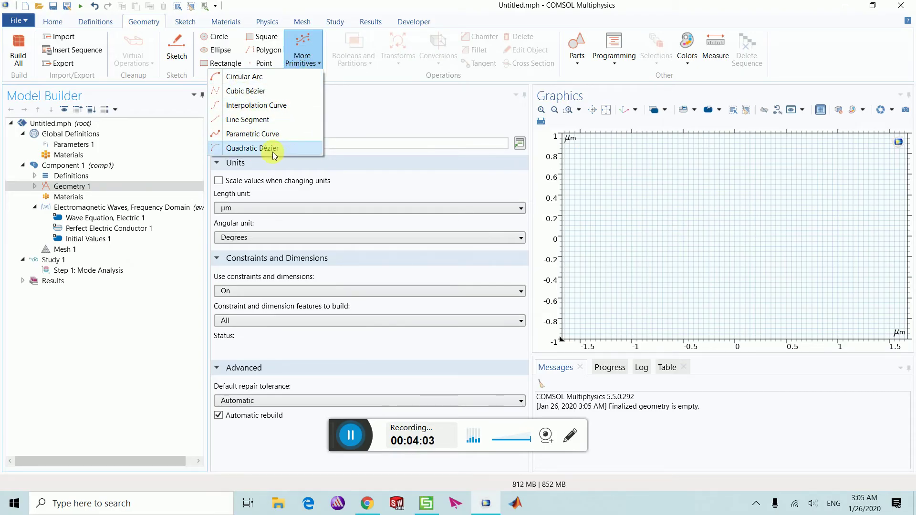
click(375, 108)
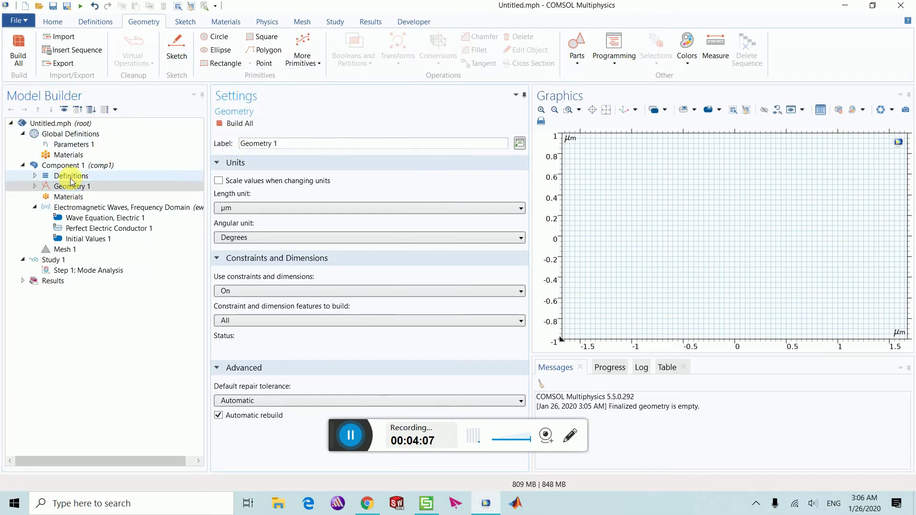
click(67, 188)
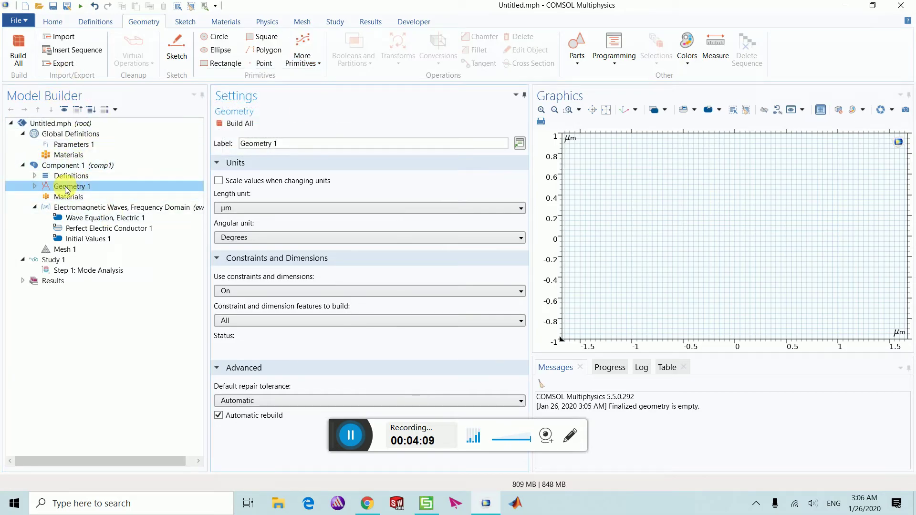
Add a circle labelled Core with radius 8, positioned by its centre at the origin.
right_click(66, 191)
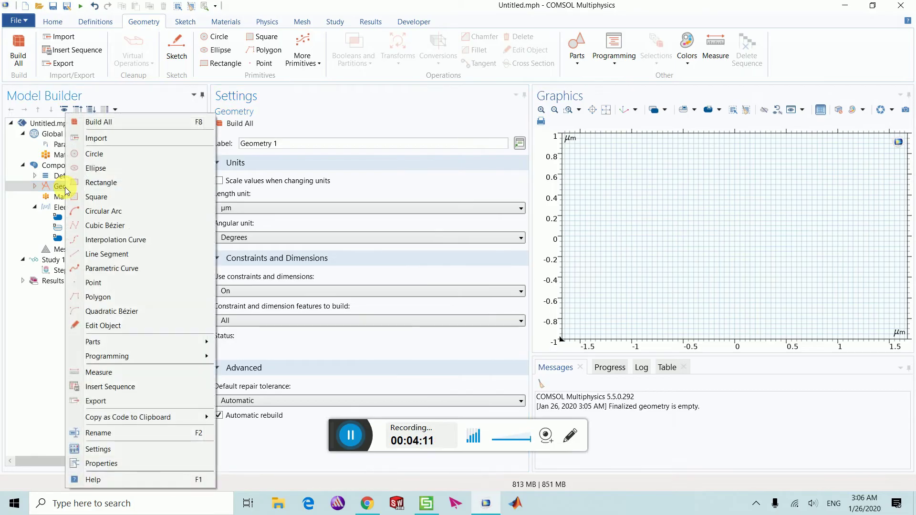
click(94, 155)
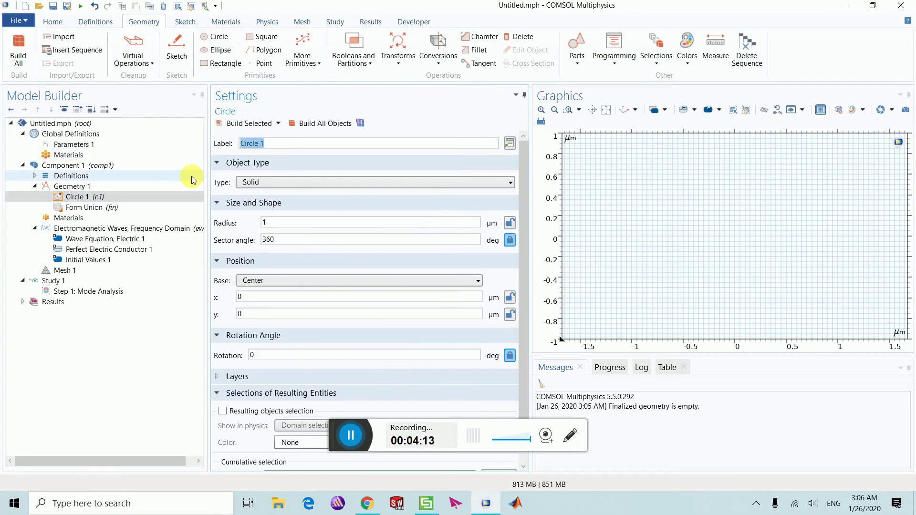
click(94, 197)
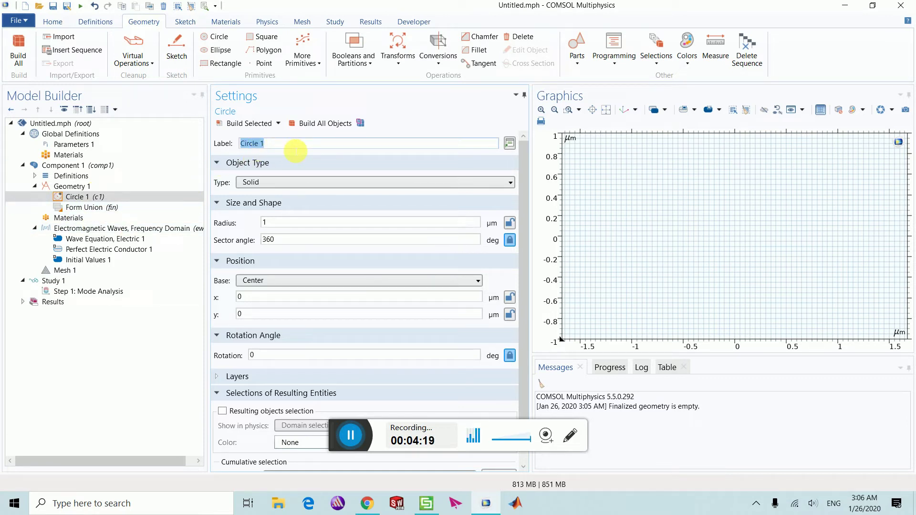
text(Core)
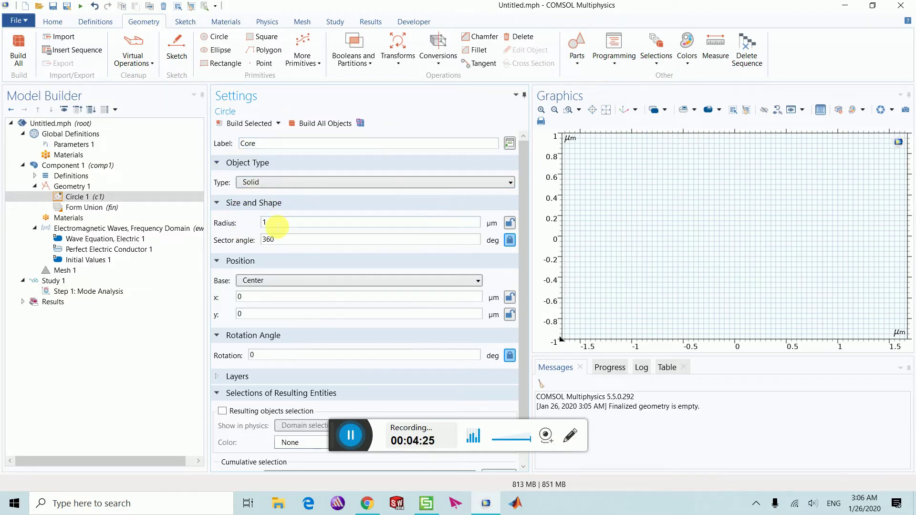
double_click(277, 223)
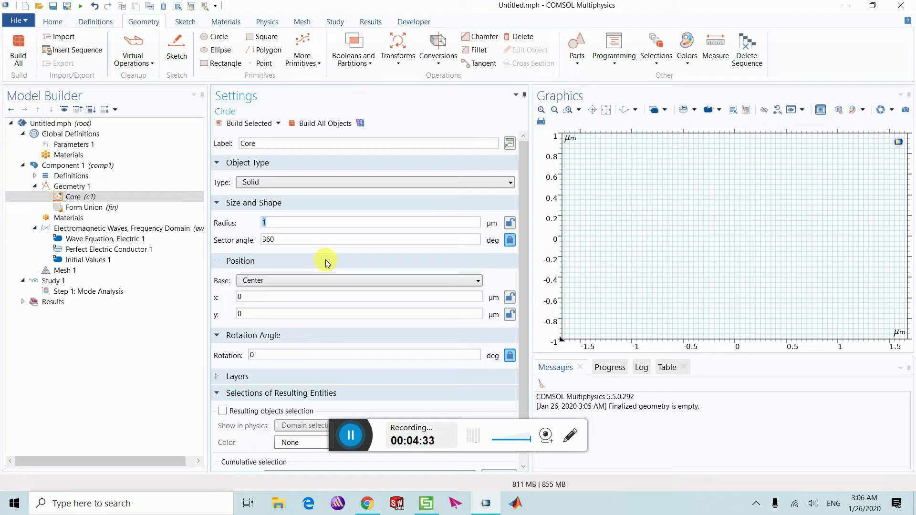
text(8)
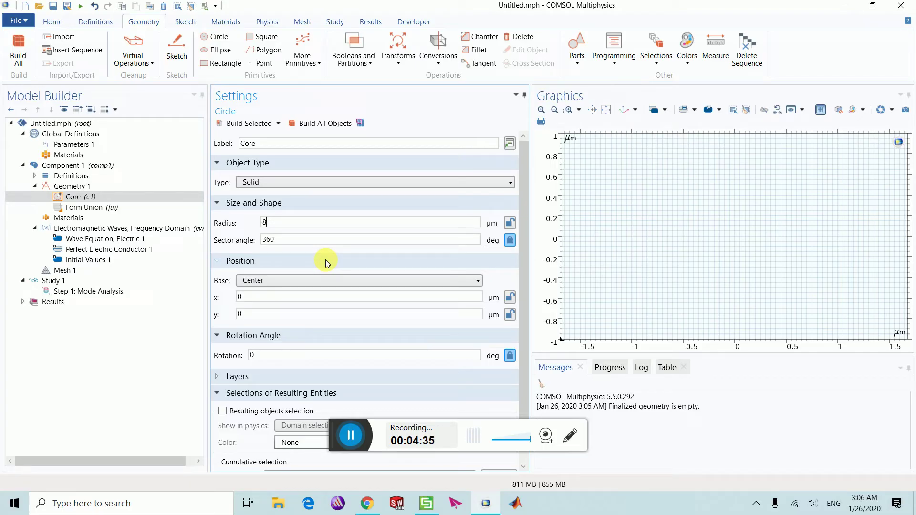
click(269, 282)
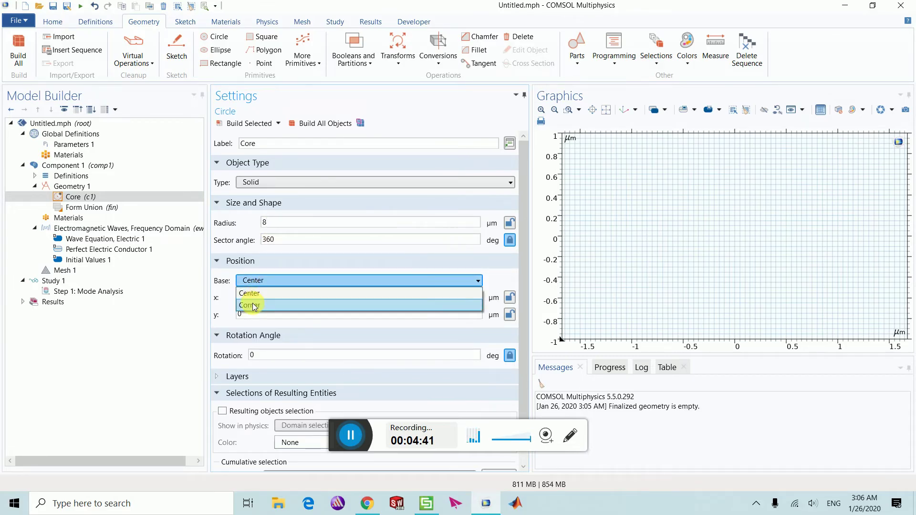
click(222, 292)
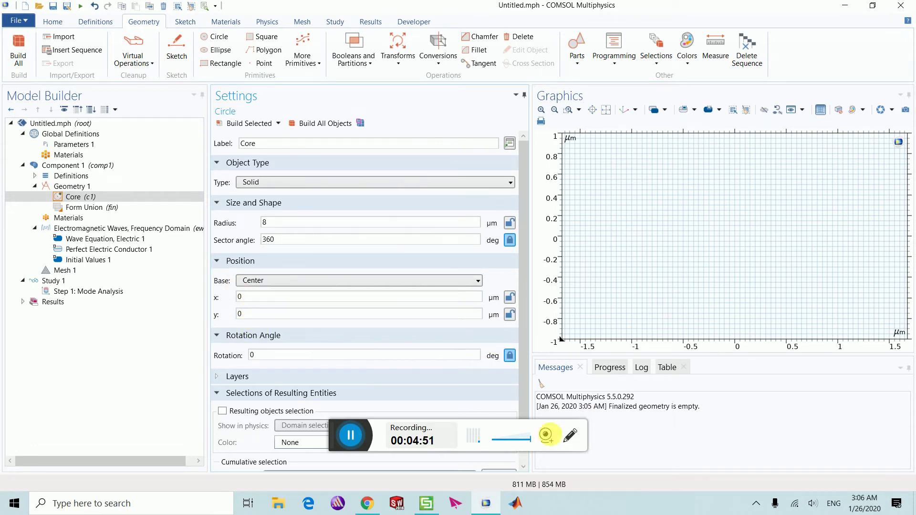
Build the 8 µm Core circle and zoom to extents to show the whole disc.
scroll(253, 381, down, 1)
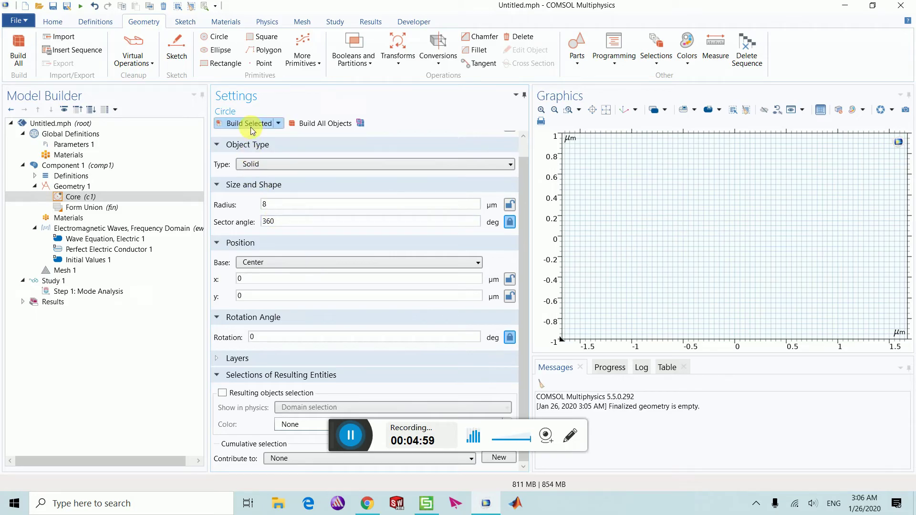
click(313, 124)
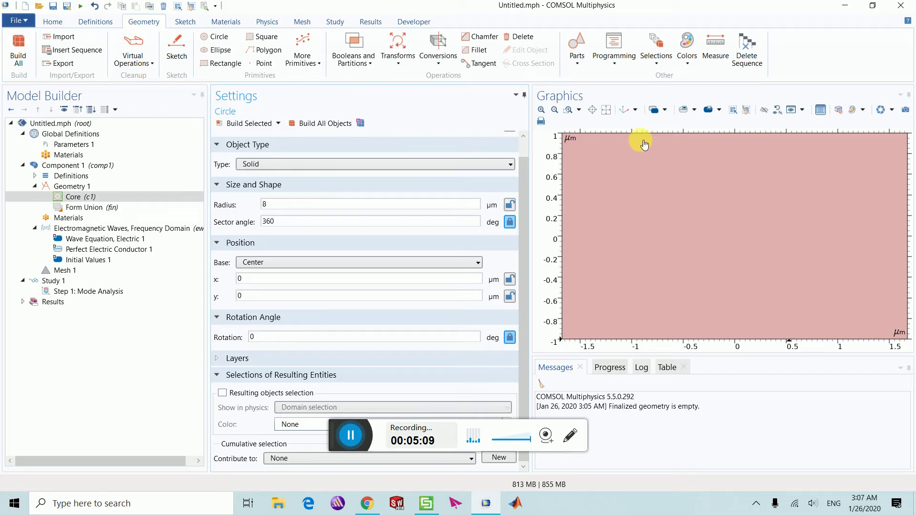
click(605, 111)
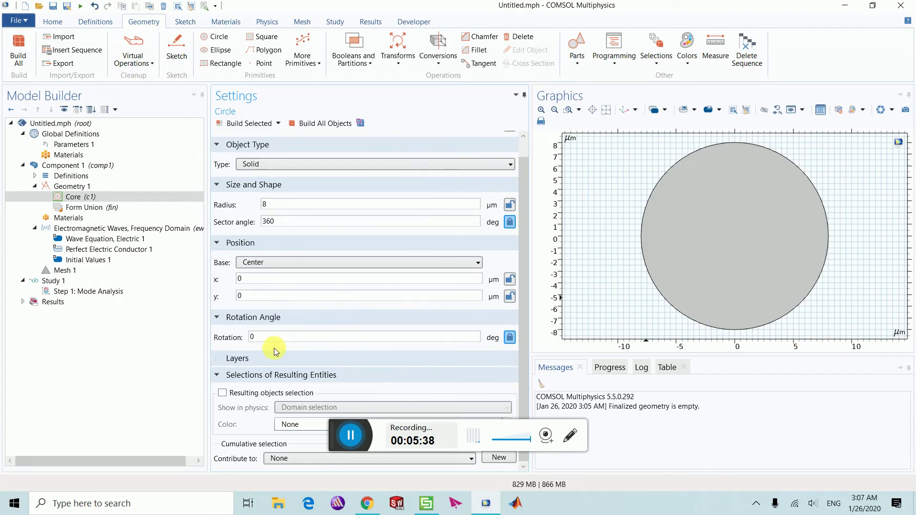
click(83, 200)
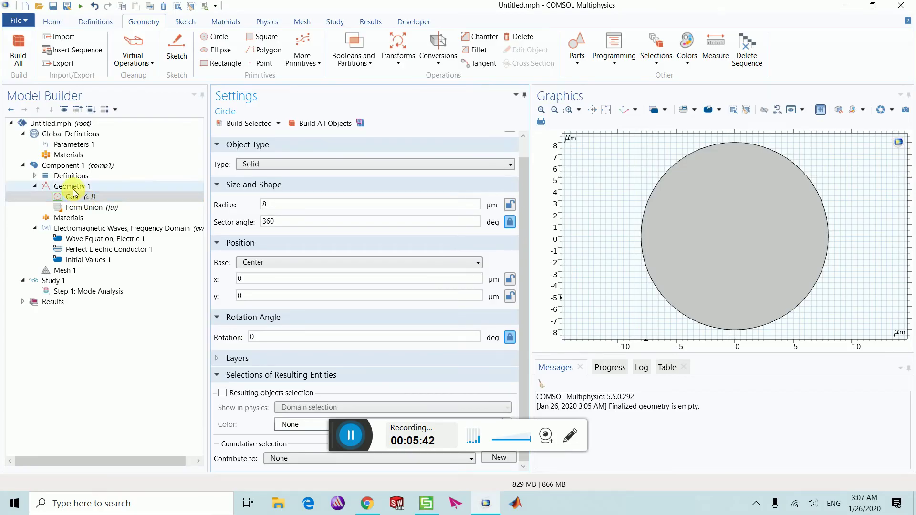
Add a circle labelled cladding with radius 62.5, build it, and zoom to fit both circles.
click(73, 188)
right_click(73, 188)
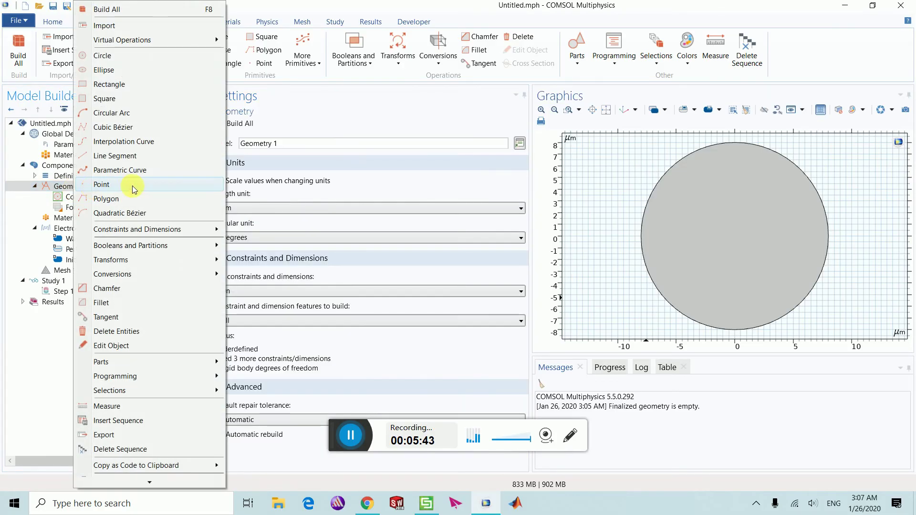
click(104, 56)
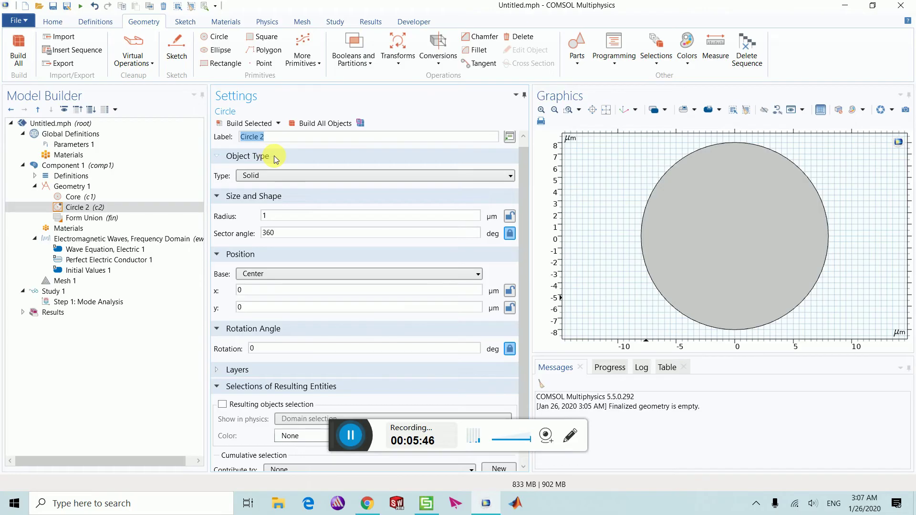
text(cladding)
double_click(275, 219)
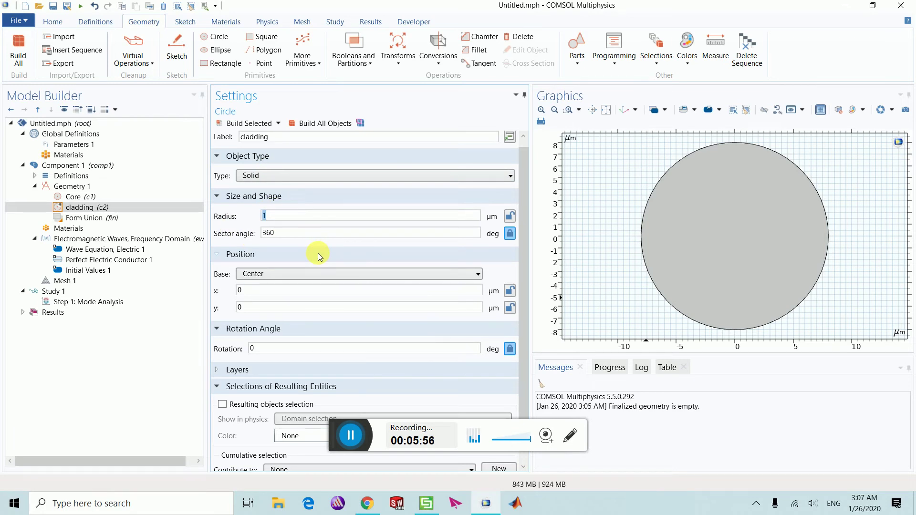
text(62.5)
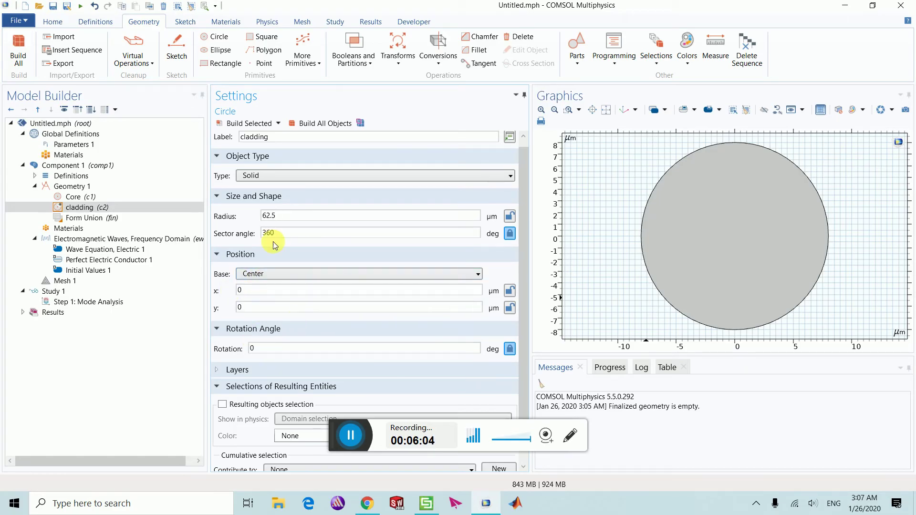
click(314, 124)
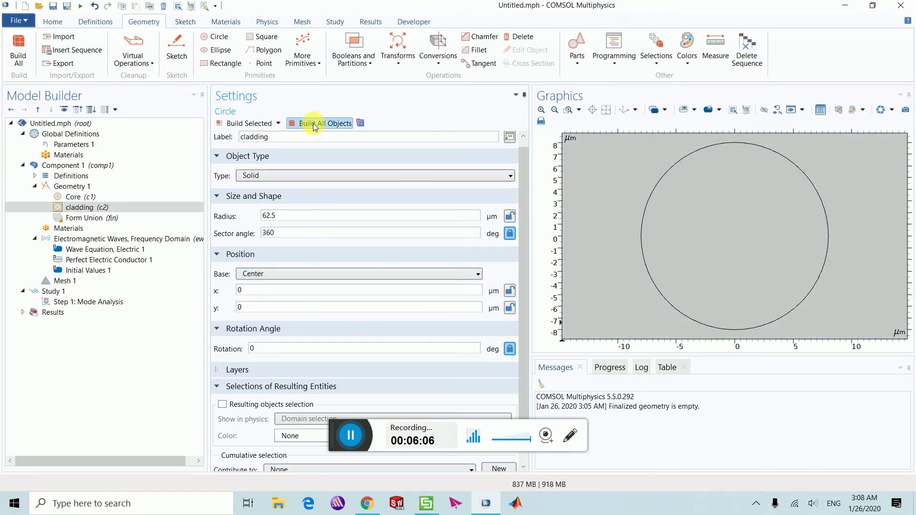
click(606, 112)
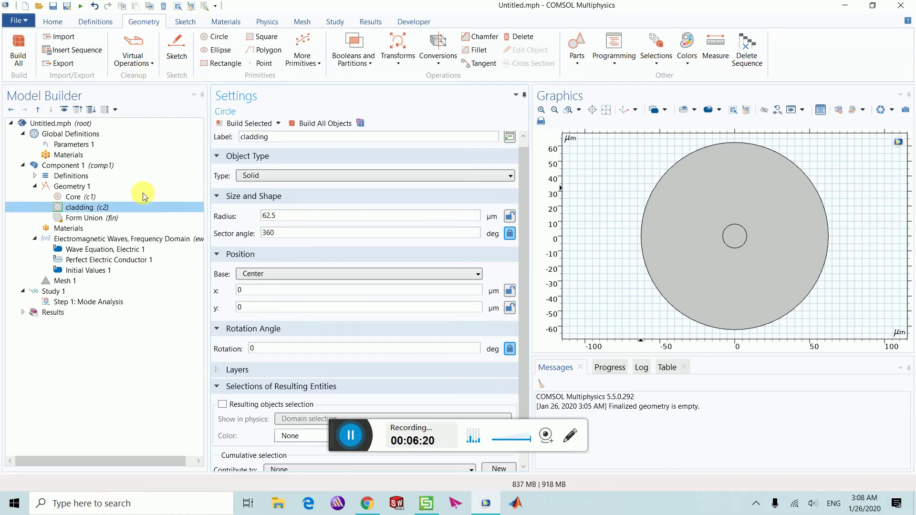
In Global Definitions > Parameters 1, define parameter r1 as 8[um].
click(75, 153)
click(73, 144)
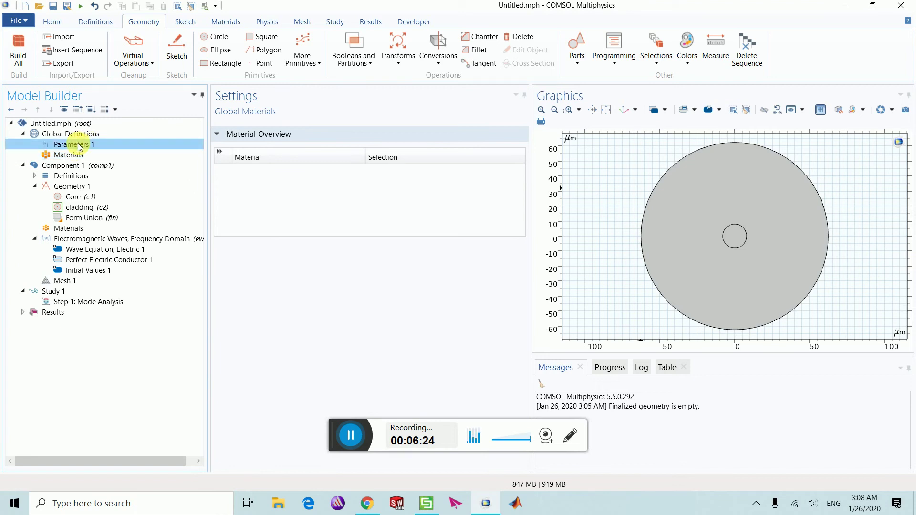
click(239, 190)
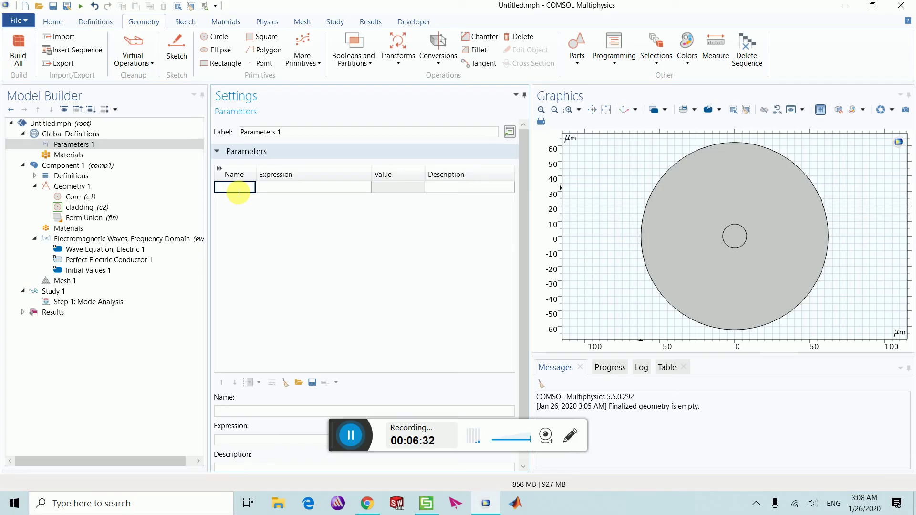
text(r)
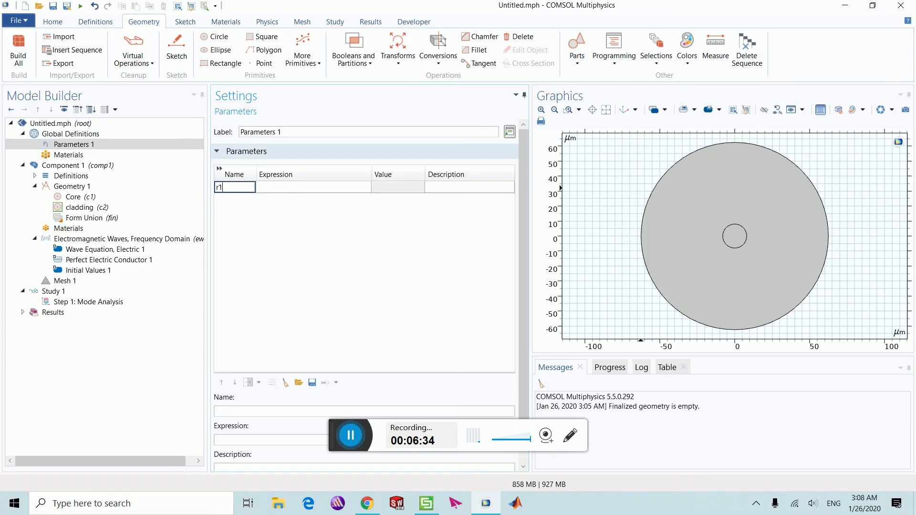
text(1)
key(Tab)
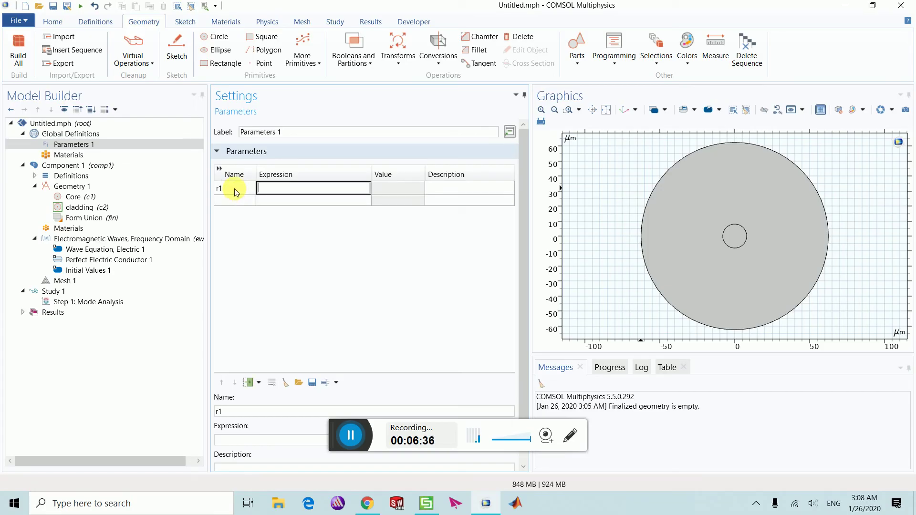
text(8[)
text(um])
key(Return)
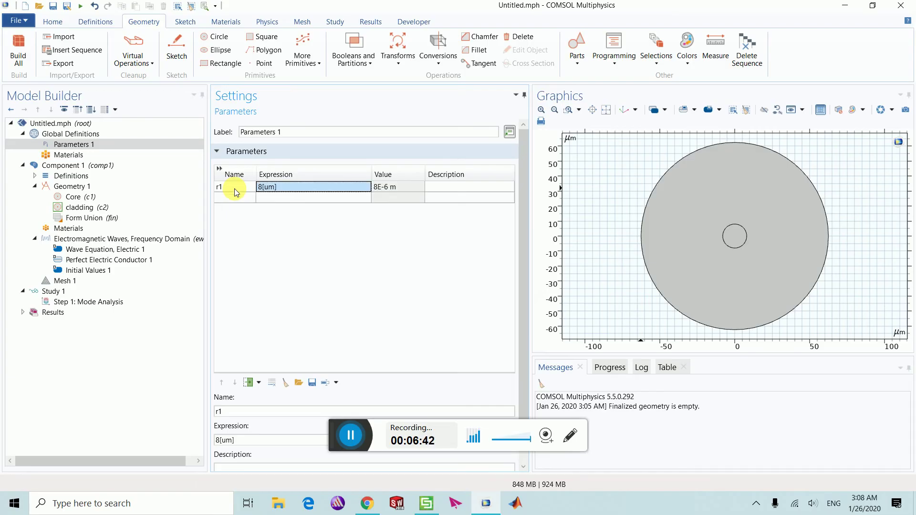
click(278, 190)
Add a second parameter r2 with expression 62.5[um].
click(235, 199)
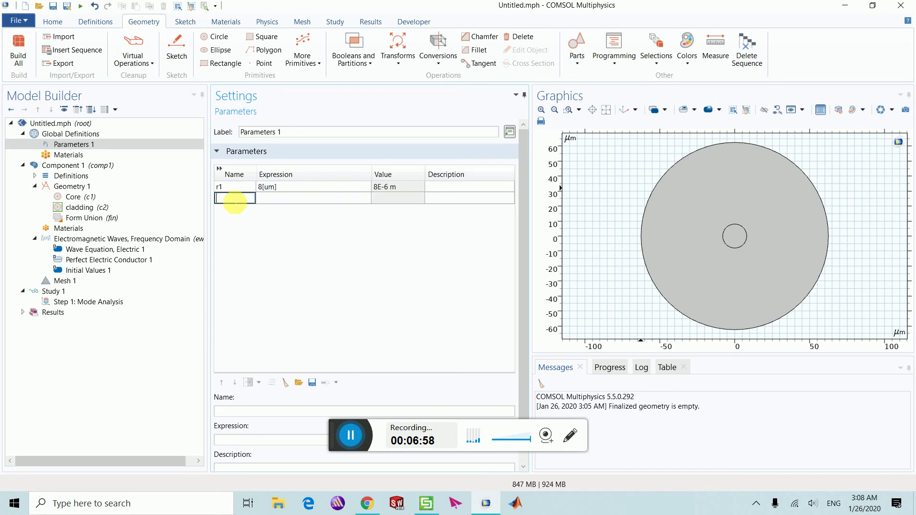
text(r2)
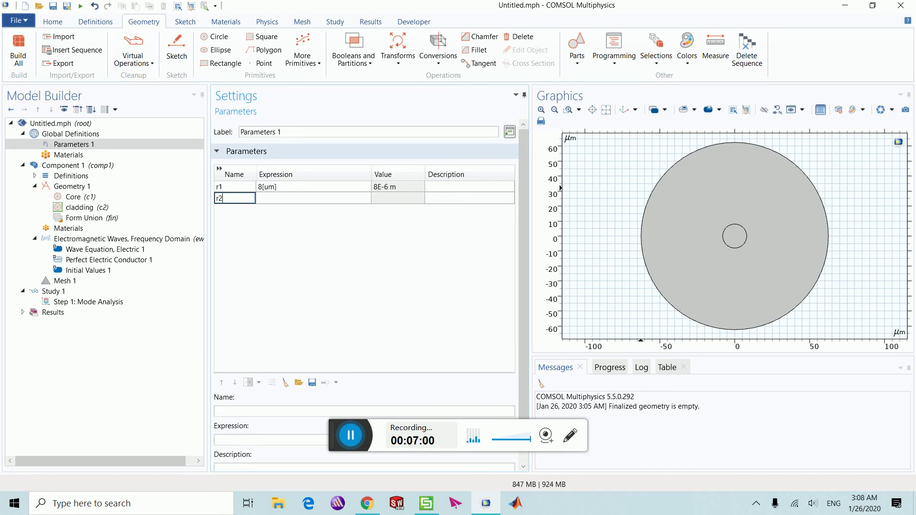
key(Tab)
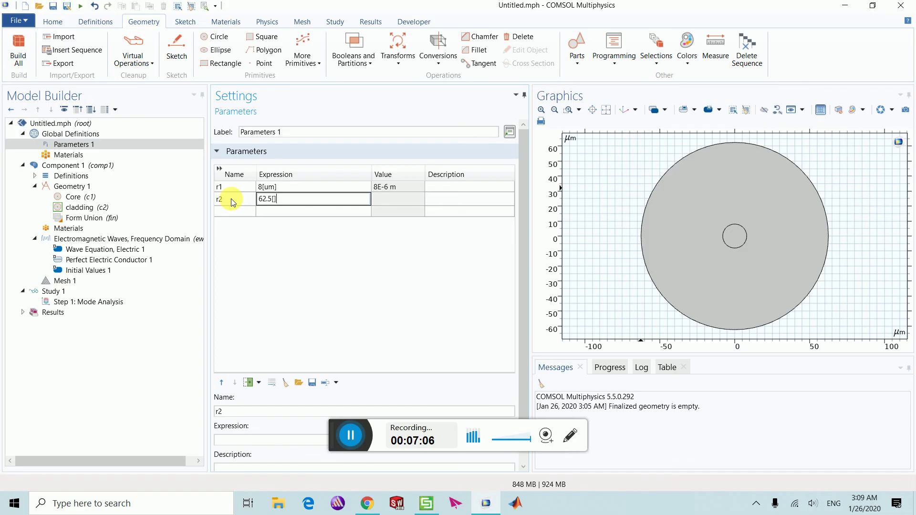
key(Return)
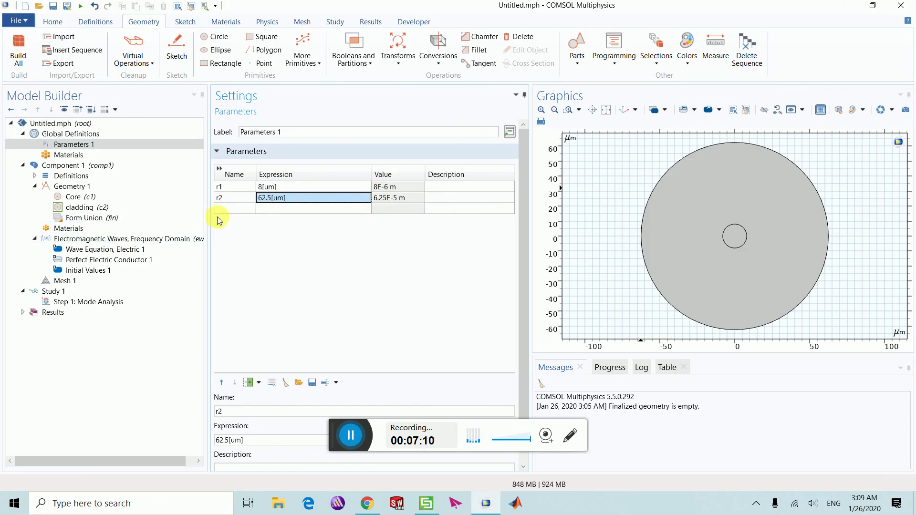
Set the Core radius to r1 and rebuild, then set the cladding radius to r2.
click(76, 197)
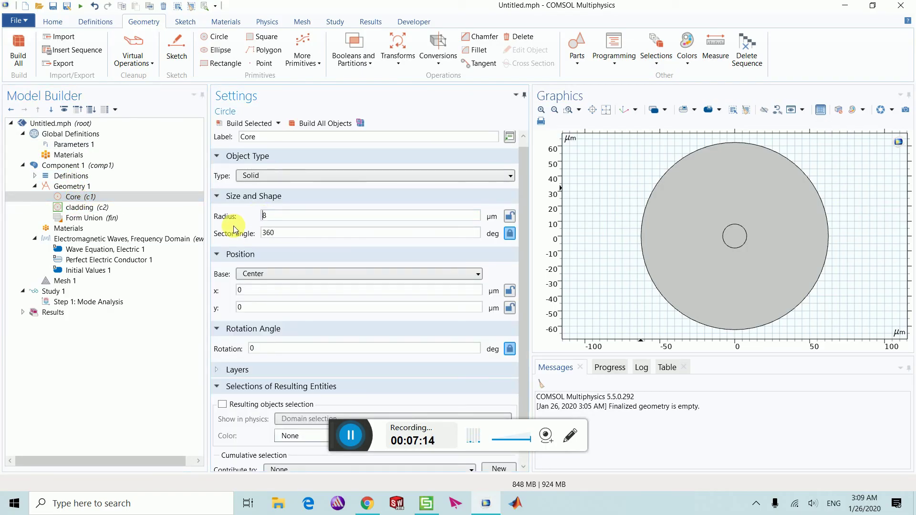
double_click(265, 215)
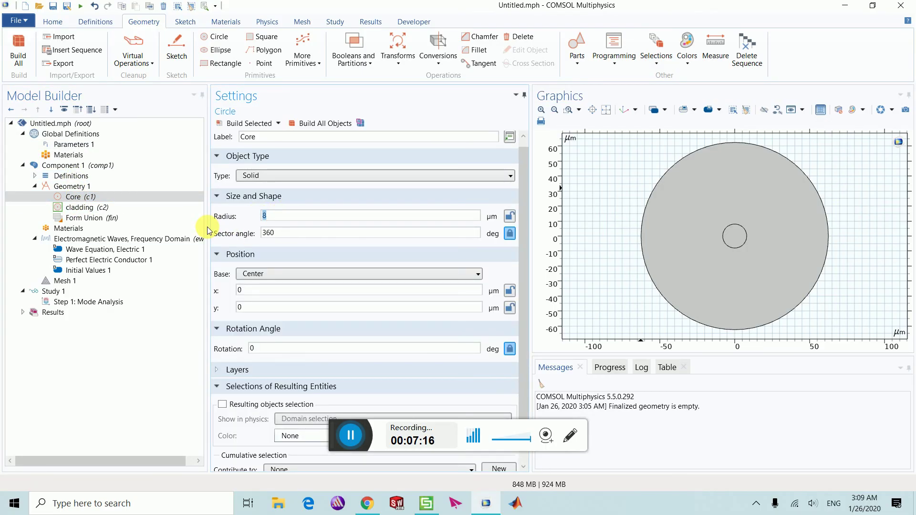
text(r1)
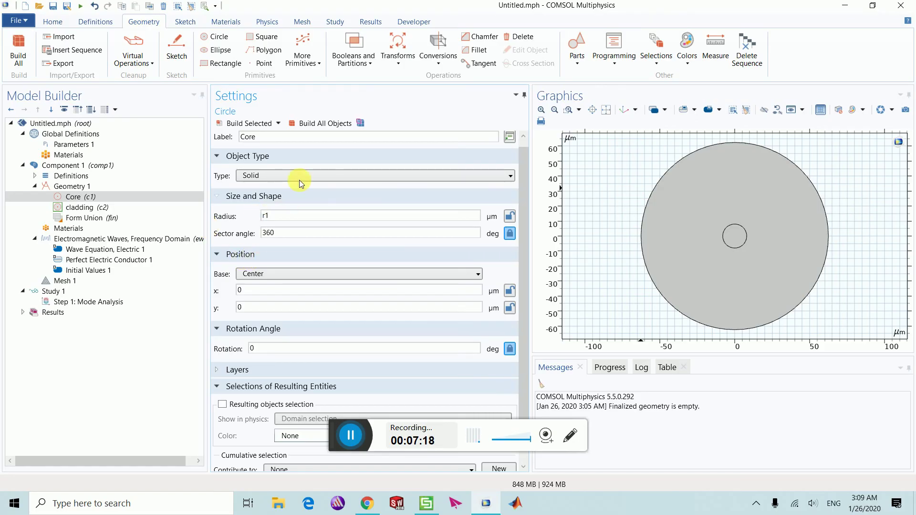
click(328, 125)
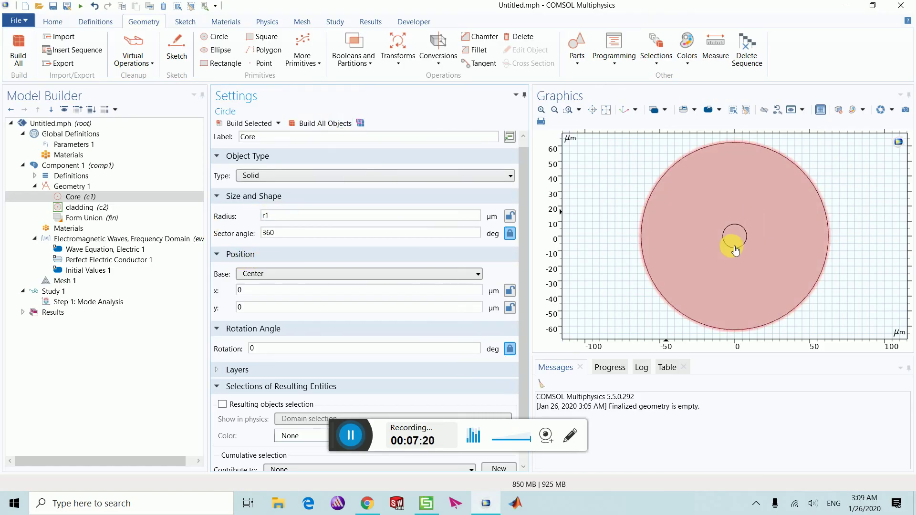
click(86, 209)
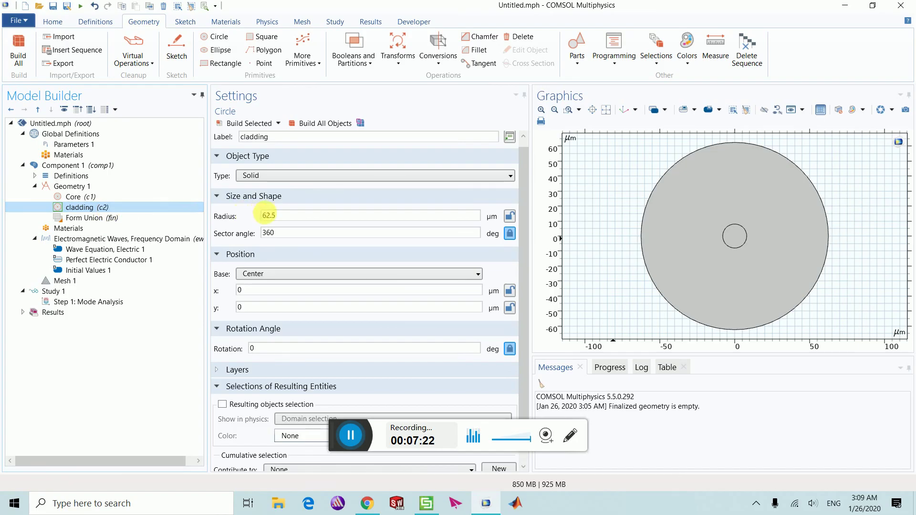
double_click(294, 215)
text(r)
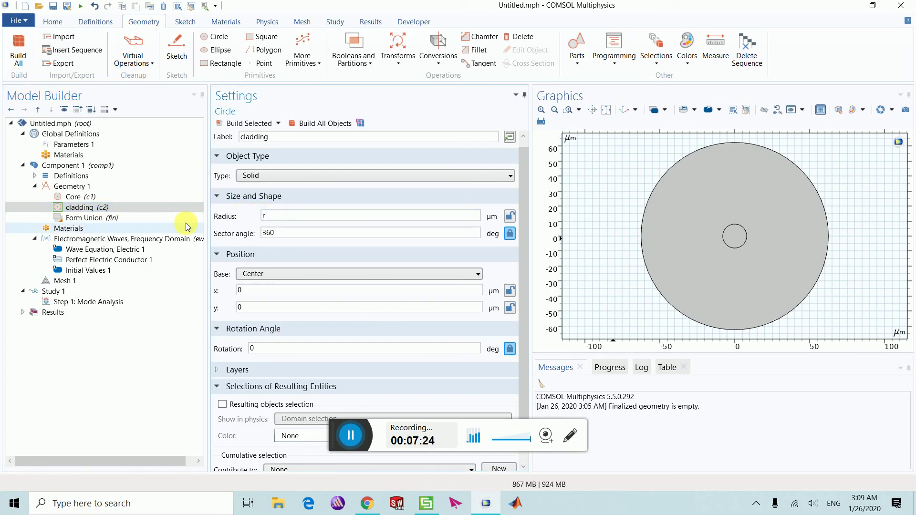
text(2)
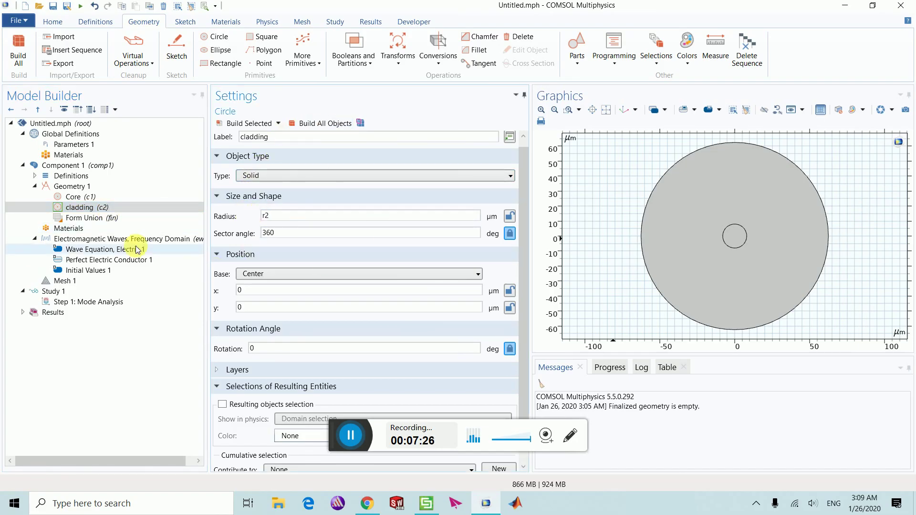
Add a Blank Material (Material 1) under Component 1 > Materials.
click(74, 232)
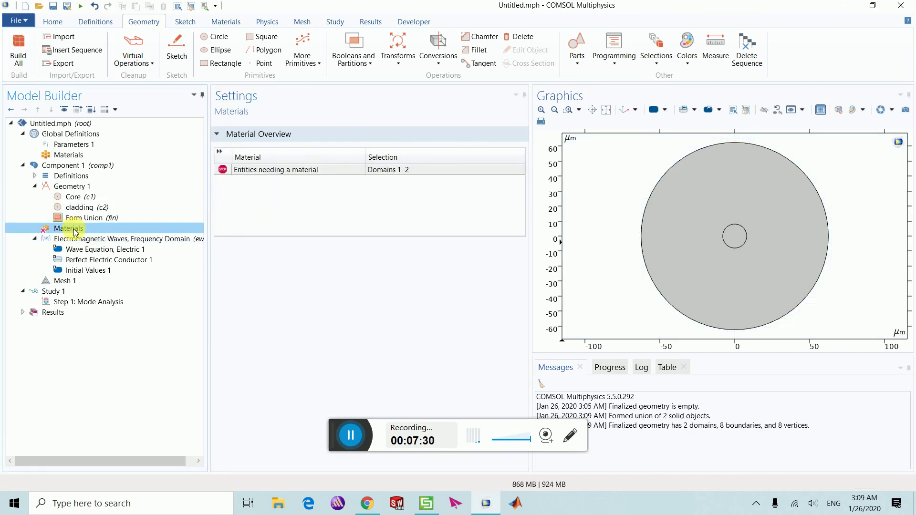
right_click(75, 232)
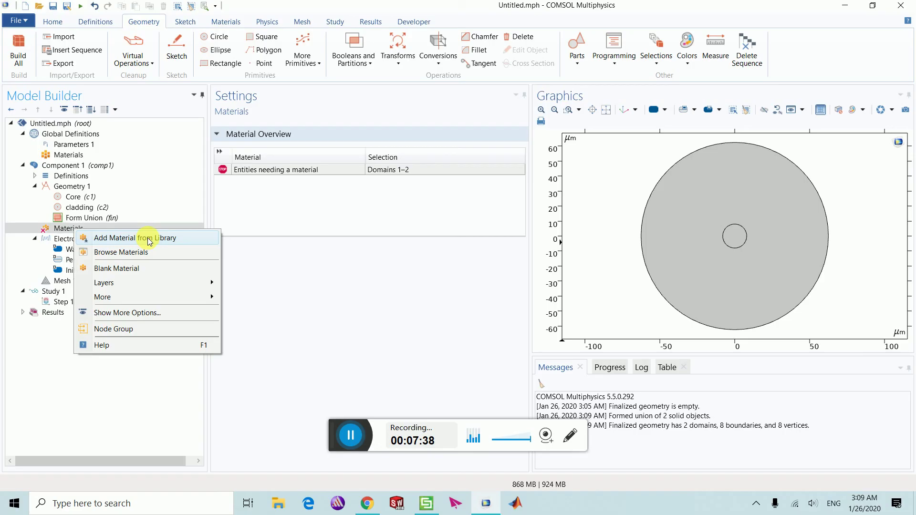
click(127, 270)
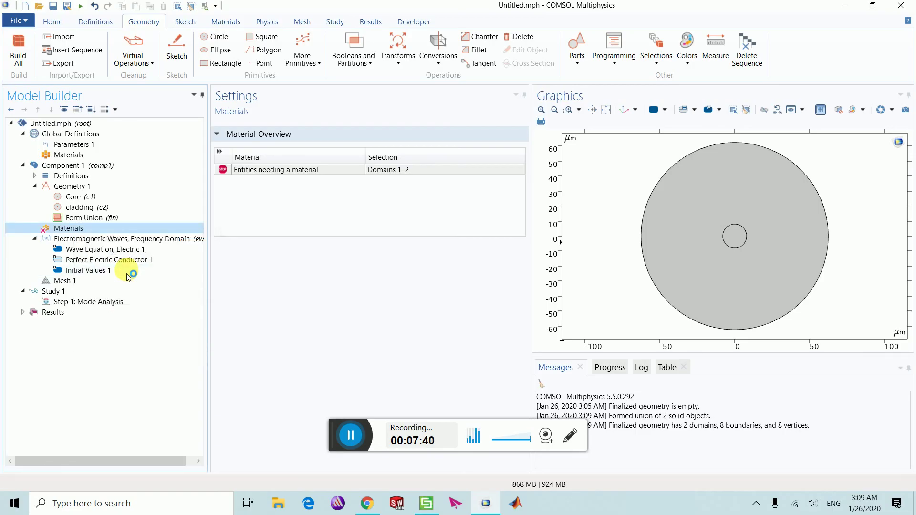